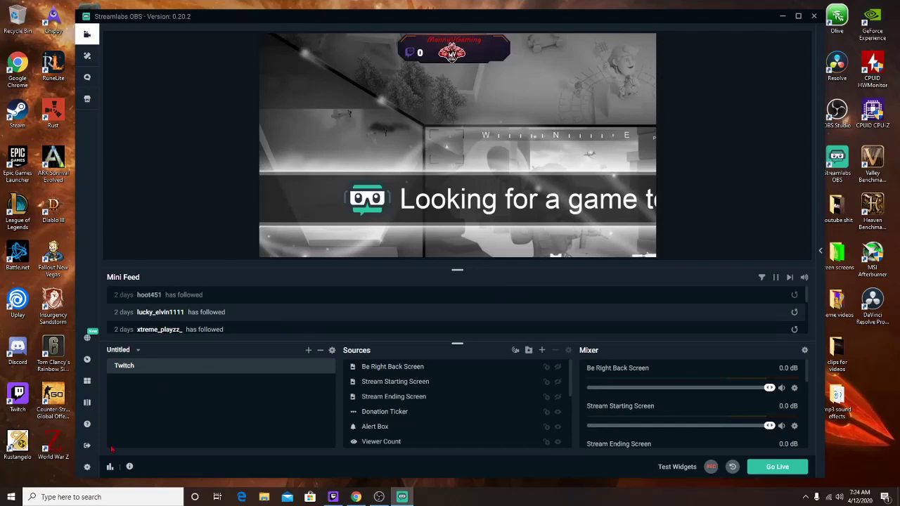
In Advanced settings, check Stream Delay is 0 seconds and Automatically Reconnect is enabled with 20 retries.
click(88, 469)
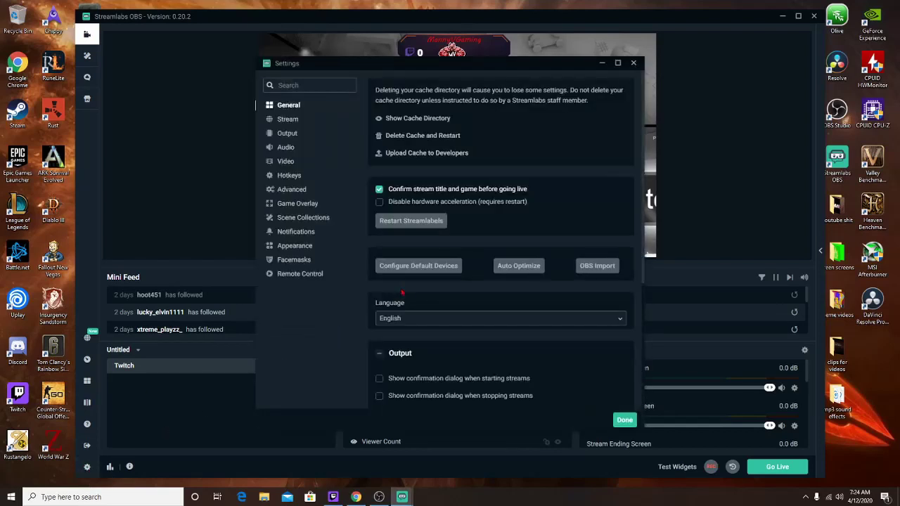
click(294, 191)
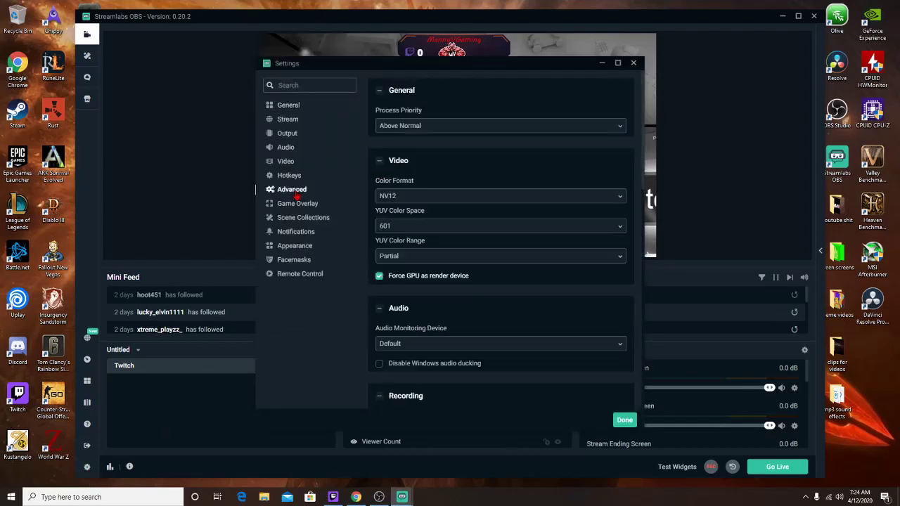
scroll(449, 225, down, 3)
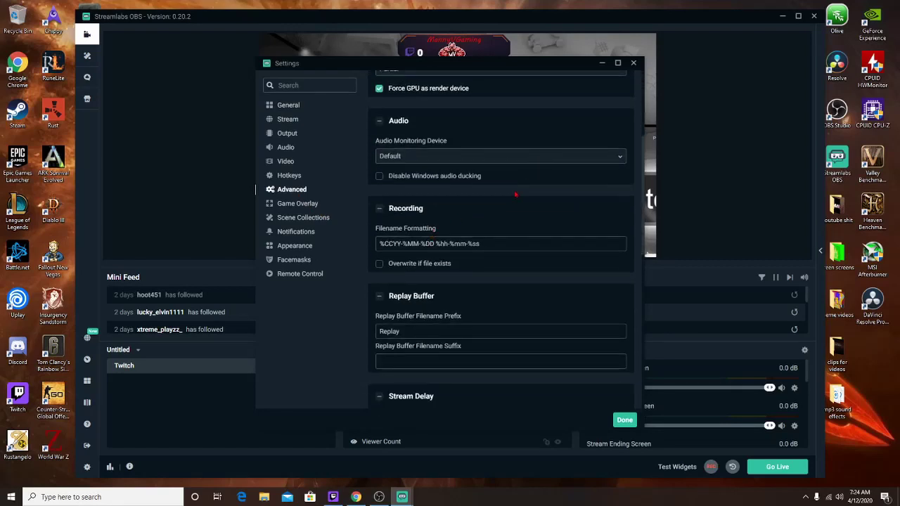
scroll(513, 198, down, 3)
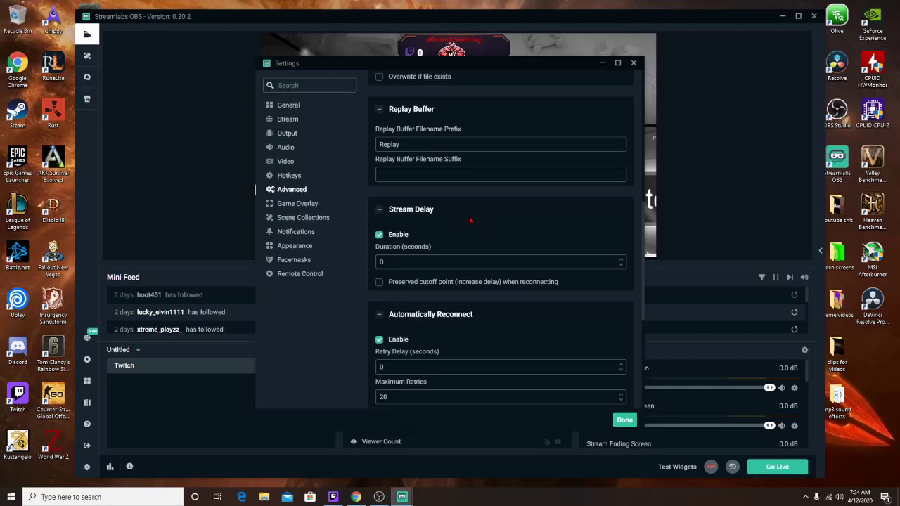
scroll(450, 217, down, 1)
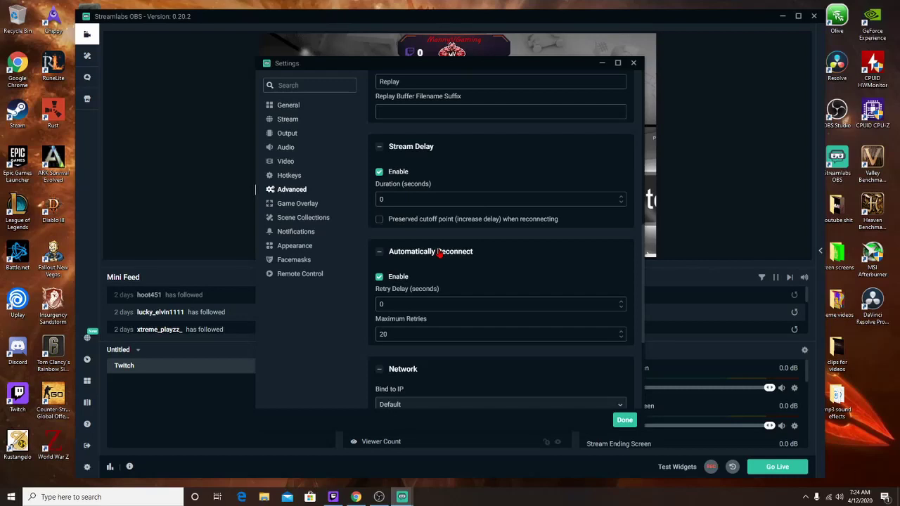
scroll(438, 254, down, 1)
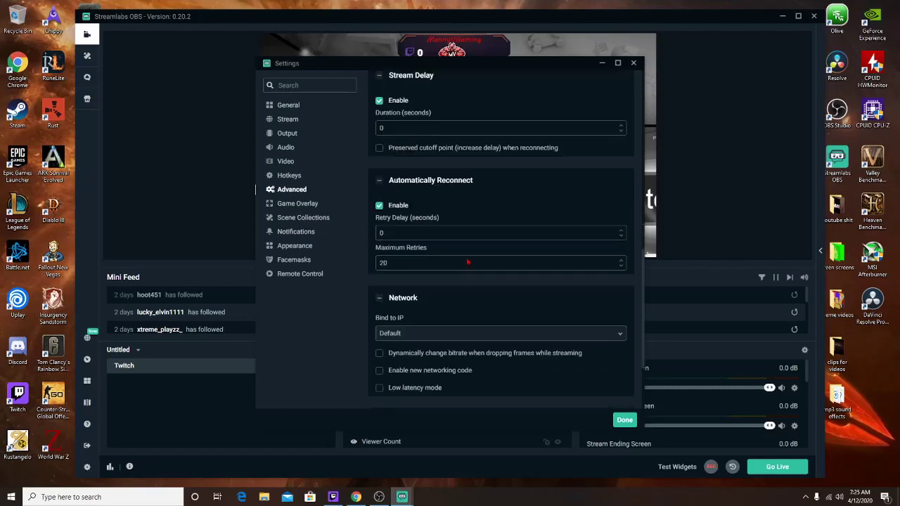
scroll(416, 259, down, 2)
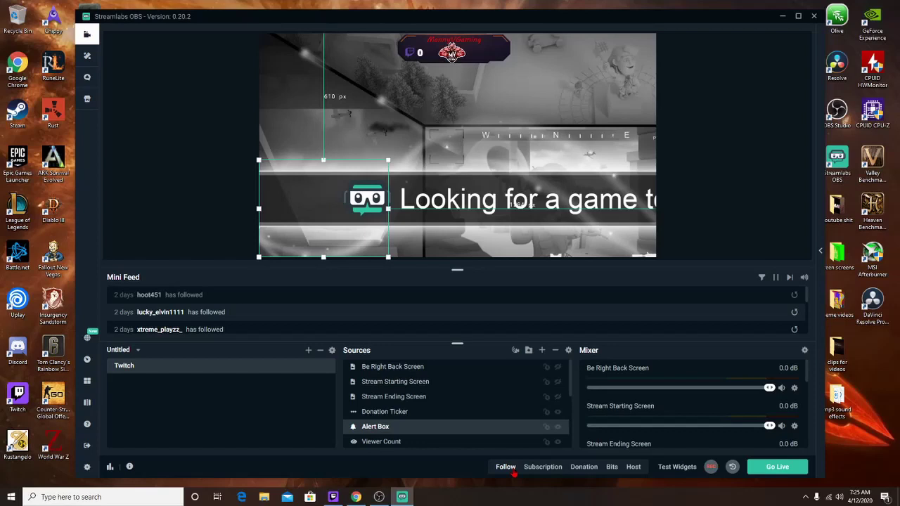
Play a test Follow alert on the scene preview.
click(506, 467)
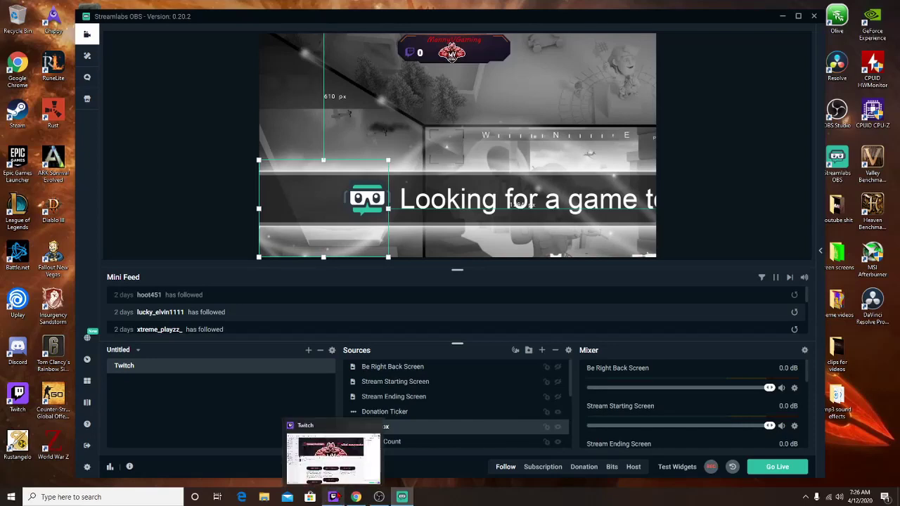
Check the offline Twitch channel page, then close the Twitch window.
click(333, 497)
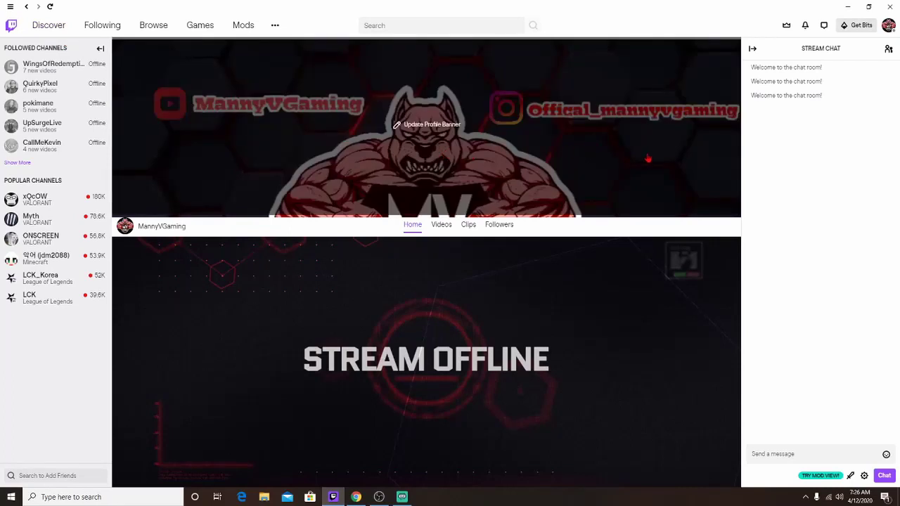
click(889, 6)
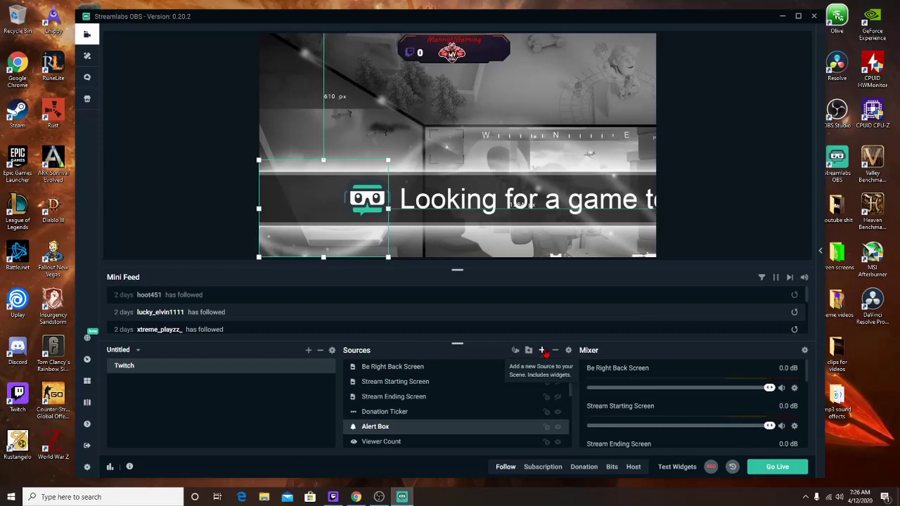
mouse_move(411, 426)
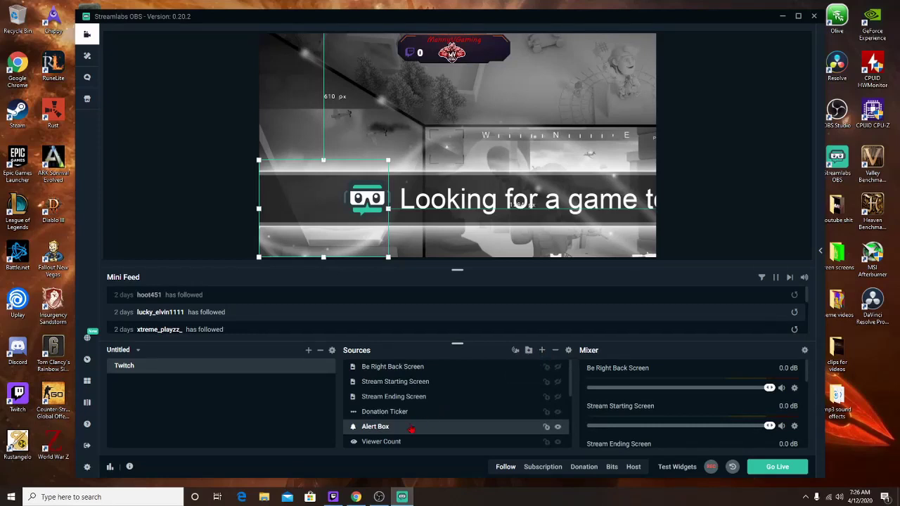
Dismiss the Add Source dialog and open the Alert Box widget's settings from Sources.
click(542, 350)
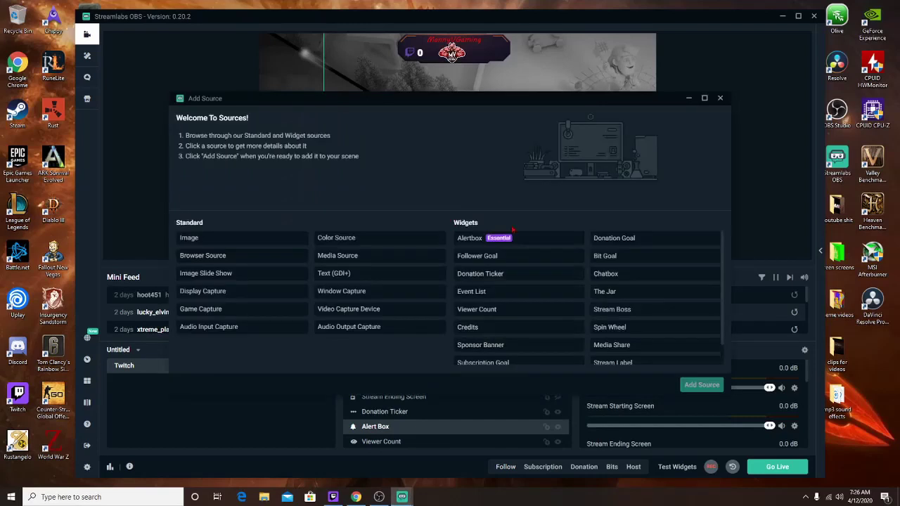
click(720, 98)
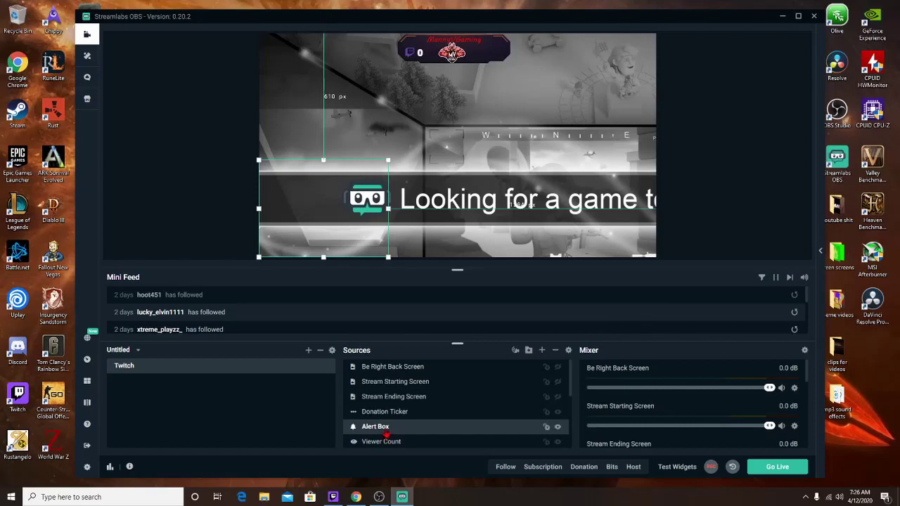
double_click(386, 432)
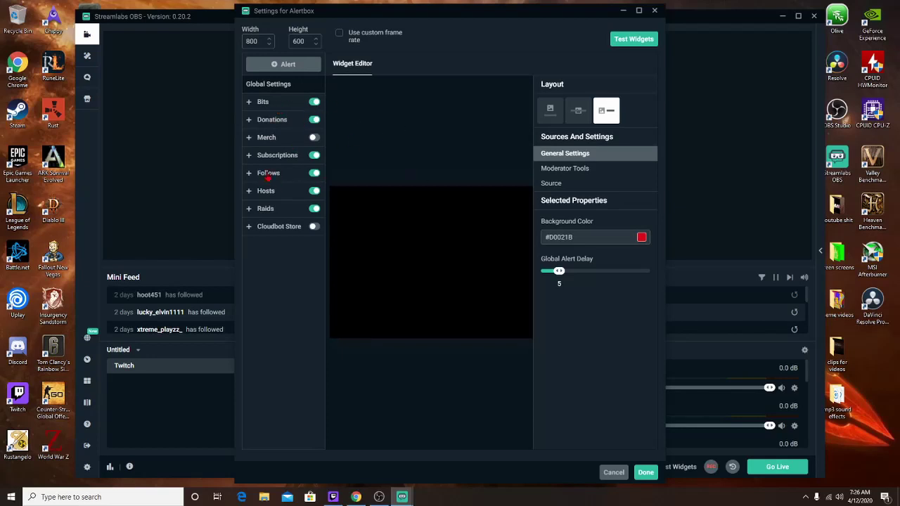
Expand Follows and review its title message: Almendra SC font, size 64, red text.
click(249, 174)
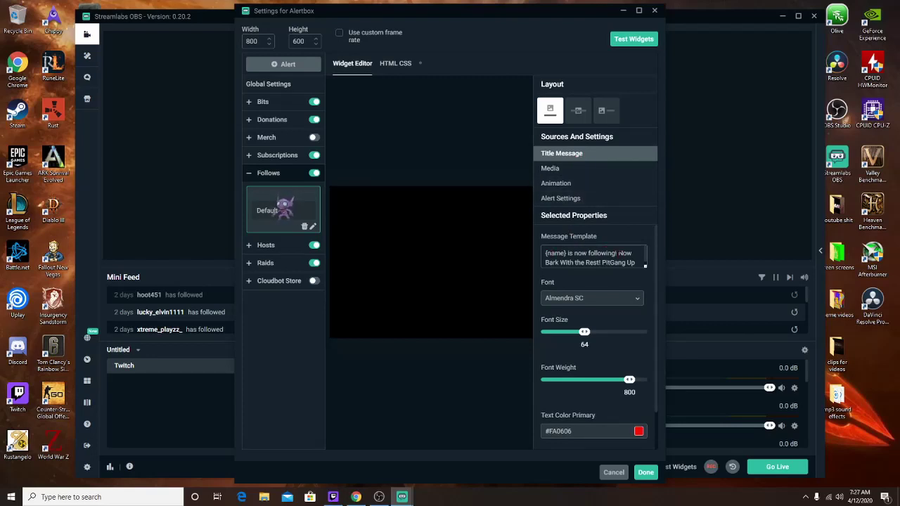
scroll(609, 260, down, 1)
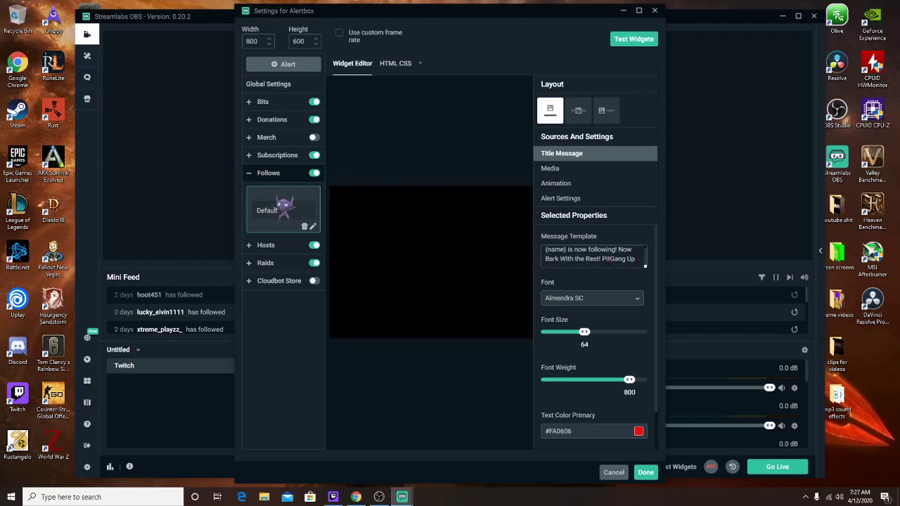
scroll(591, 307, down, 2)
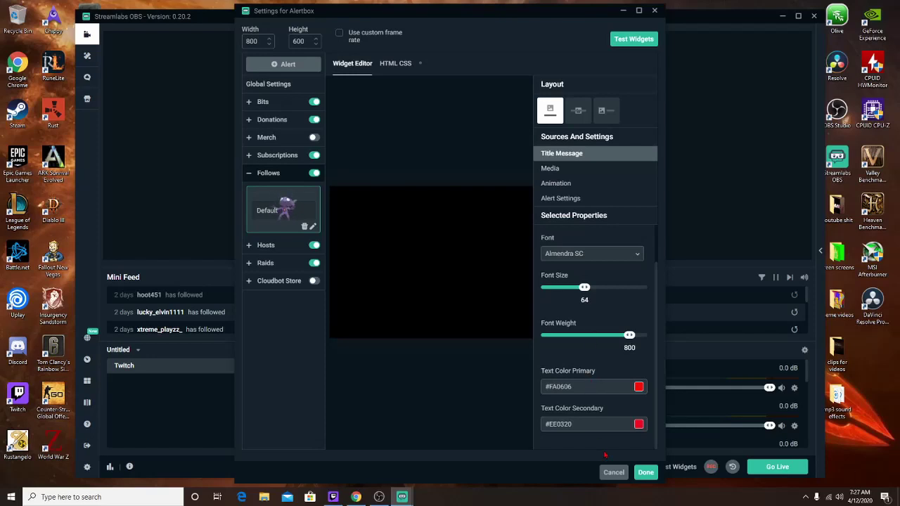
click(565, 173)
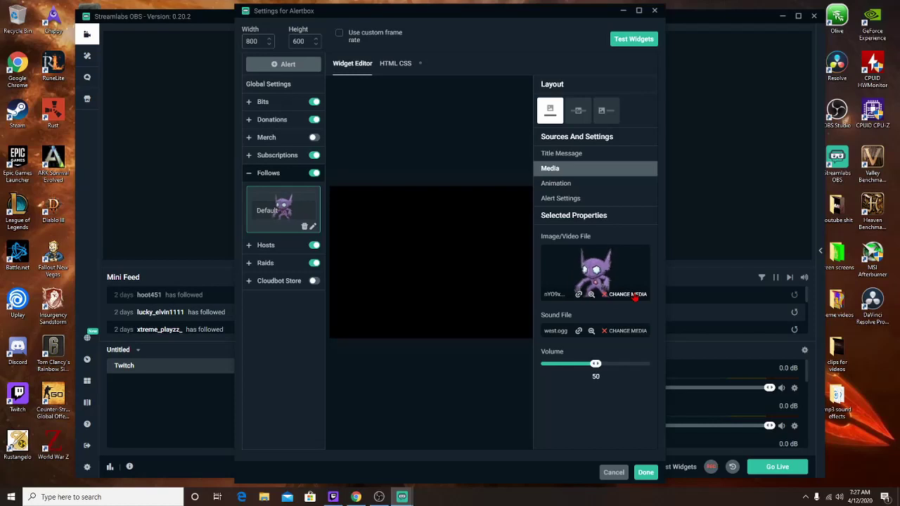
click(632, 295)
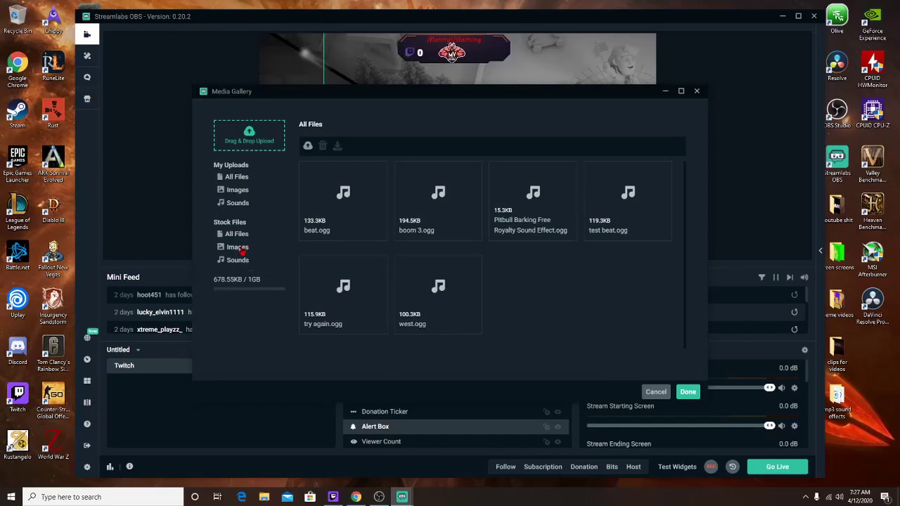
click(237, 248)
mouse_move(343, 200)
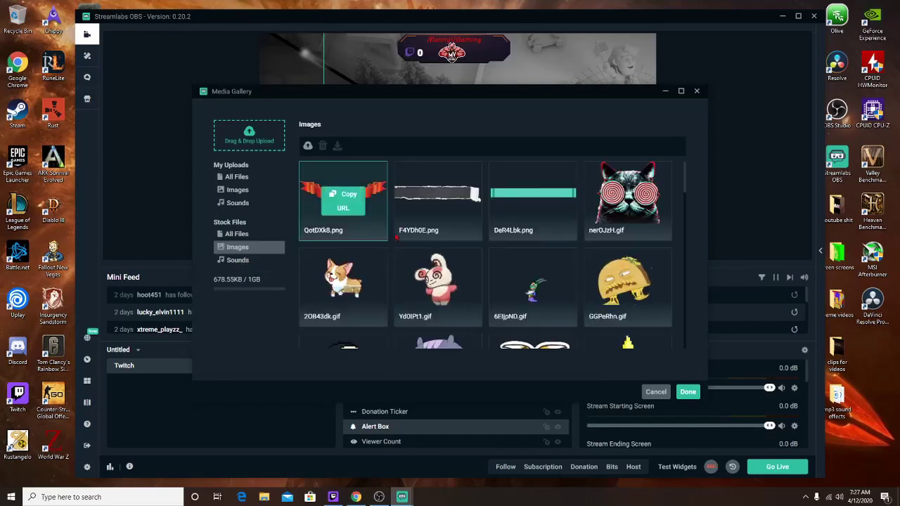
scroll(560, 288, down, 5)
scroll(560, 288, down, 5)
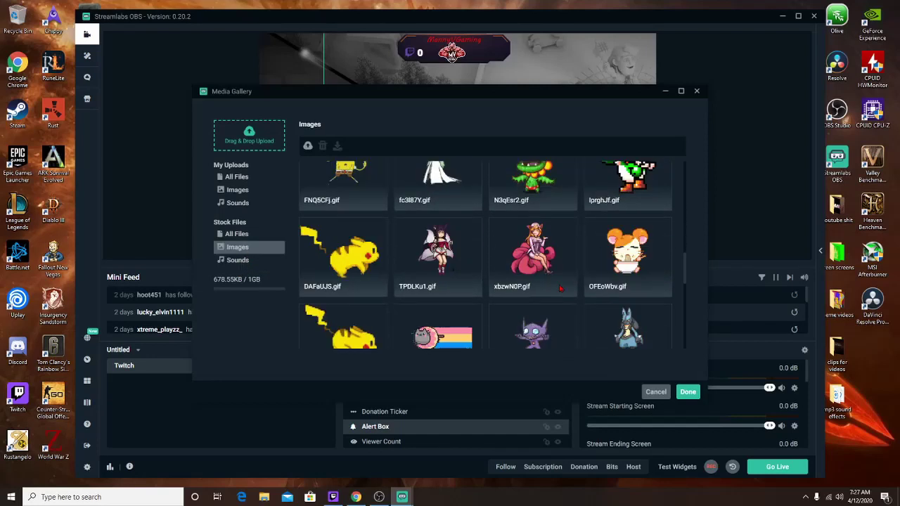
scroll(560, 288, down, 5)
scroll(560, 288, down, 5)
scroll(560, 289, down, 2)
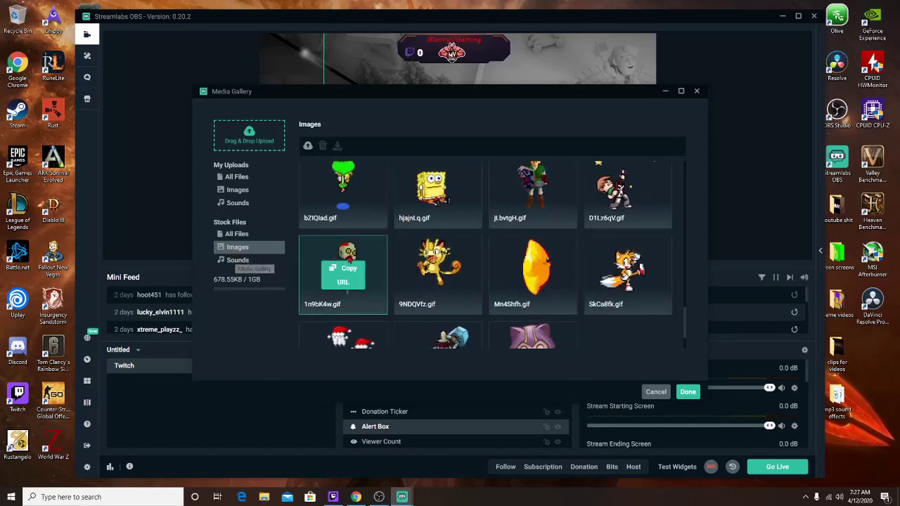
click(353, 266)
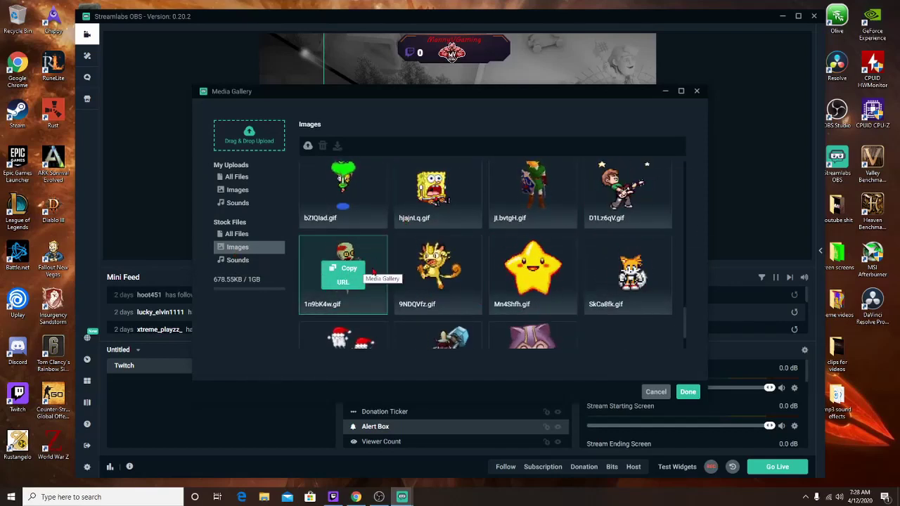
scroll(457, 260, down, 3)
scroll(450, 260, up, 3)
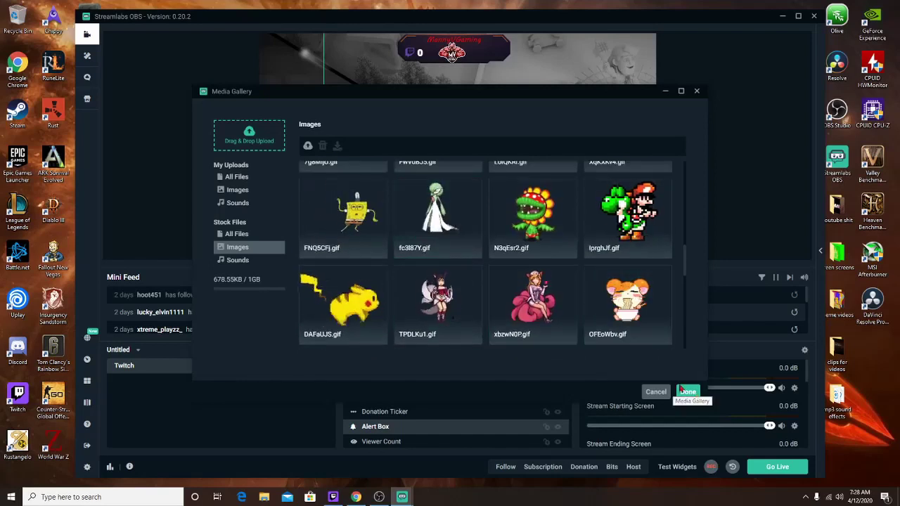
click(655, 391)
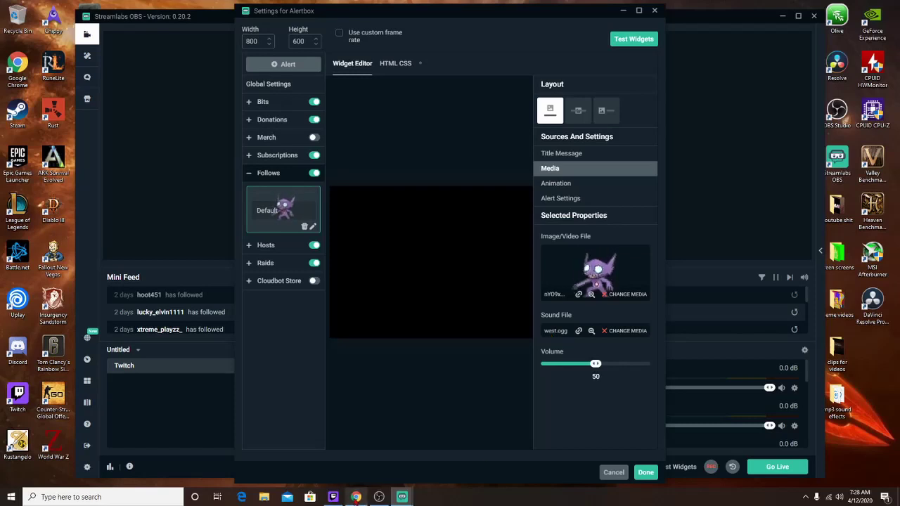
Bring the ytmp3.cc converter page in Chrome to the front.
click(355, 497)
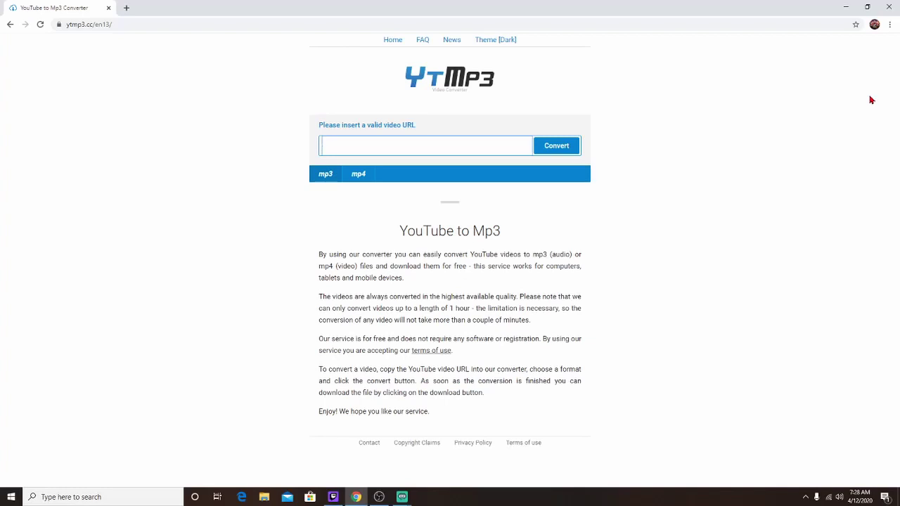
Close the browser, keep west.ogg as the Follow sound at volume 50, and exit Alertbox settings.
click(888, 7)
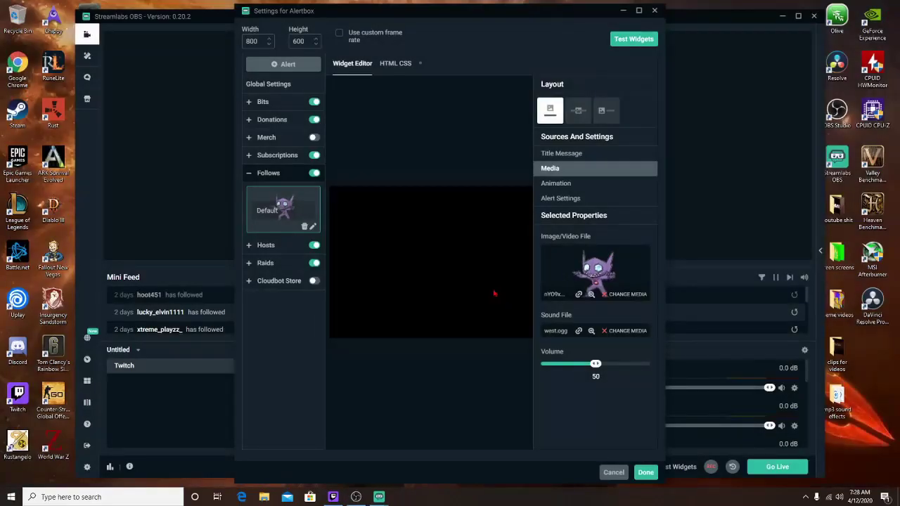
click(624, 330)
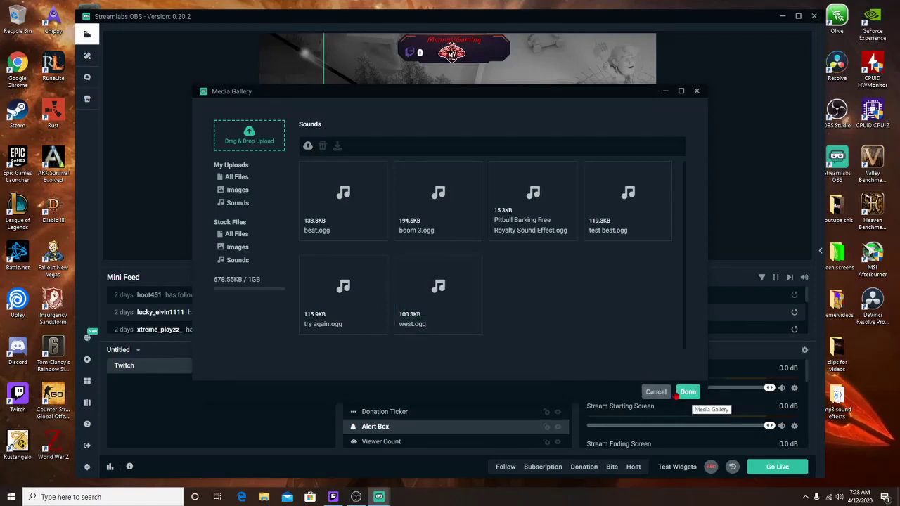
click(689, 392)
click(594, 364)
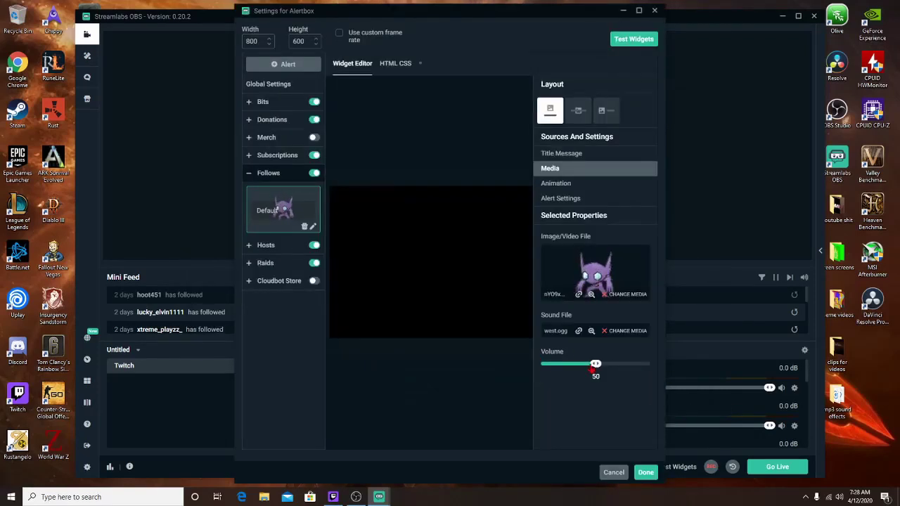
click(615, 477)
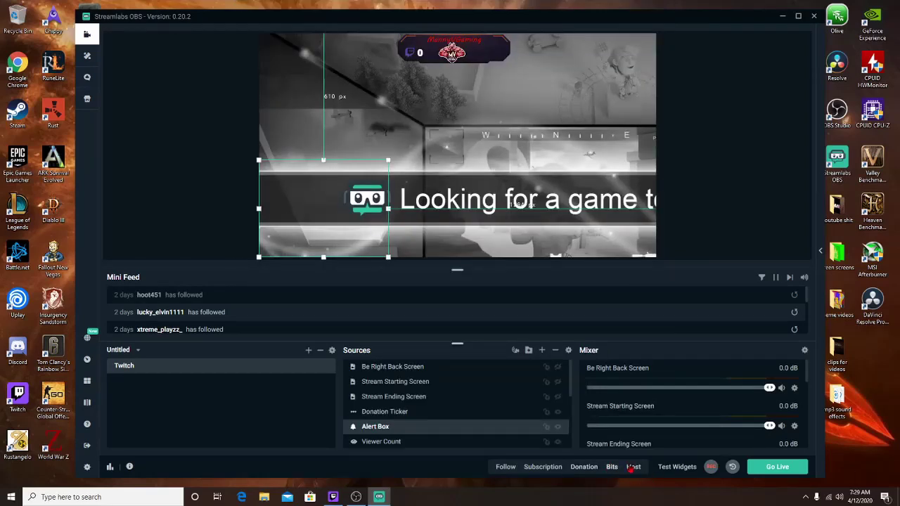
Fire test Follow, Subscription and Donation alerts on the stream preview.
click(674, 469)
click(672, 469)
click(507, 469)
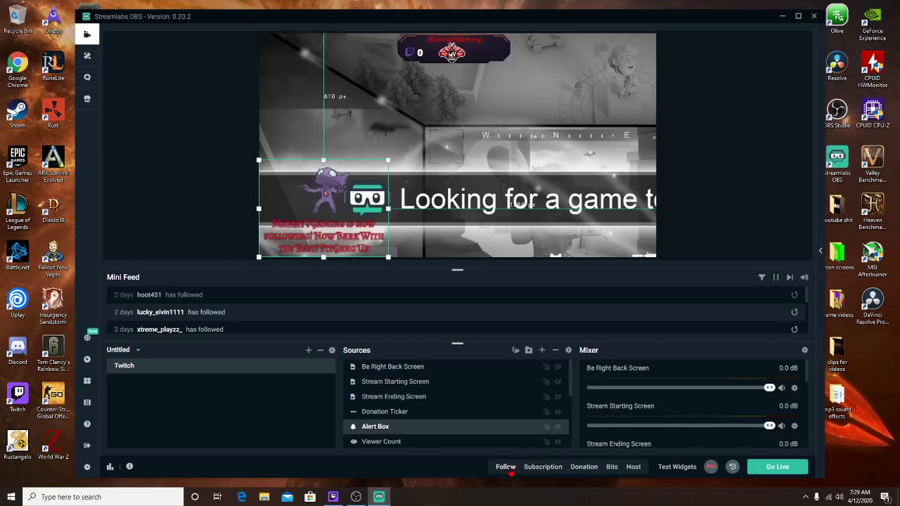
click(545, 468)
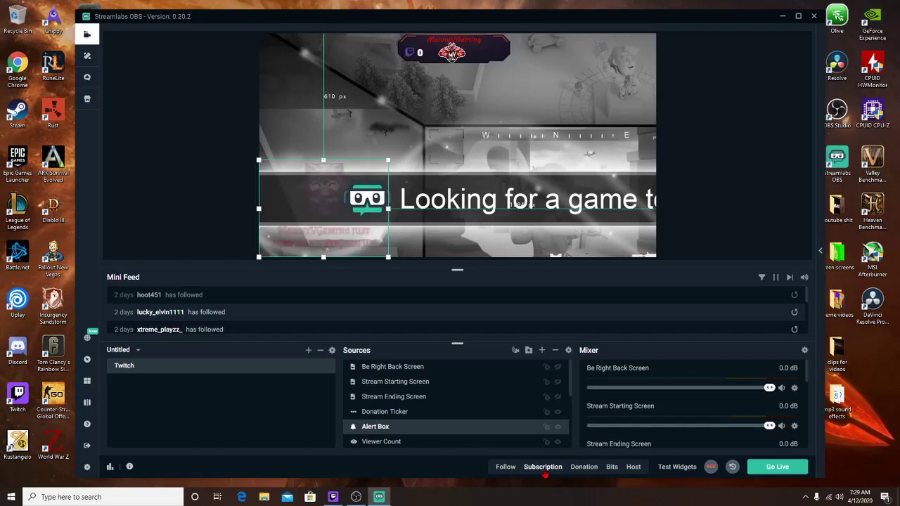
click(582, 468)
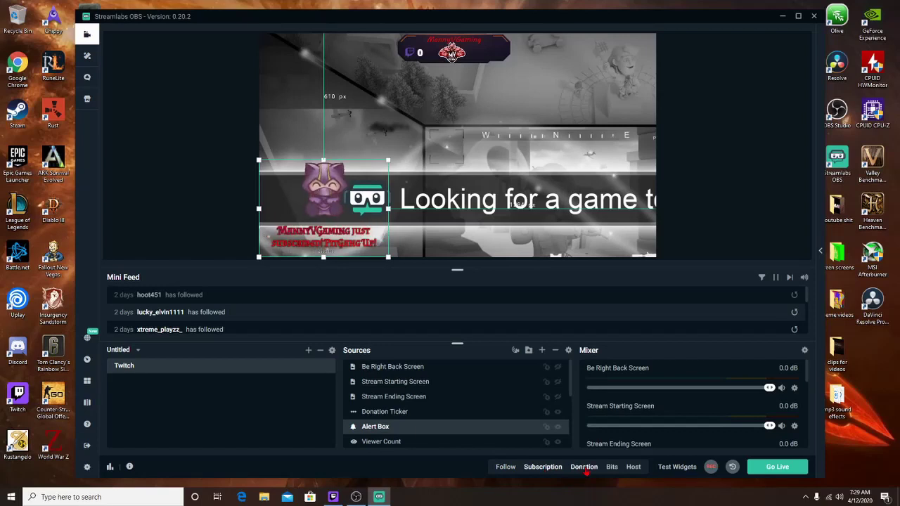